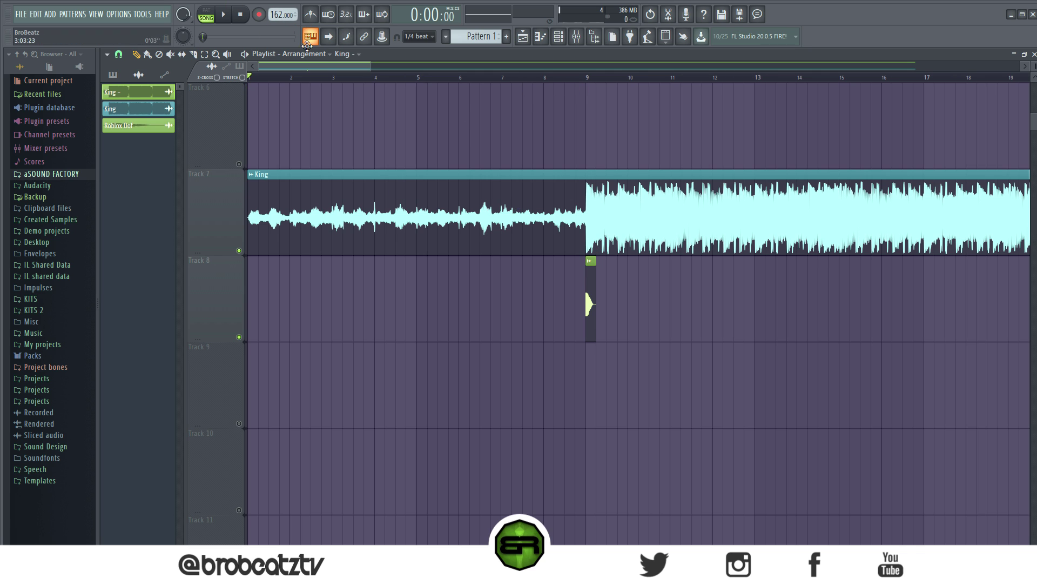
- Zoom the playlist to show the King clip on Track 7 and Roblox Oof at bar 9
scroll(582, 86, up, 1)
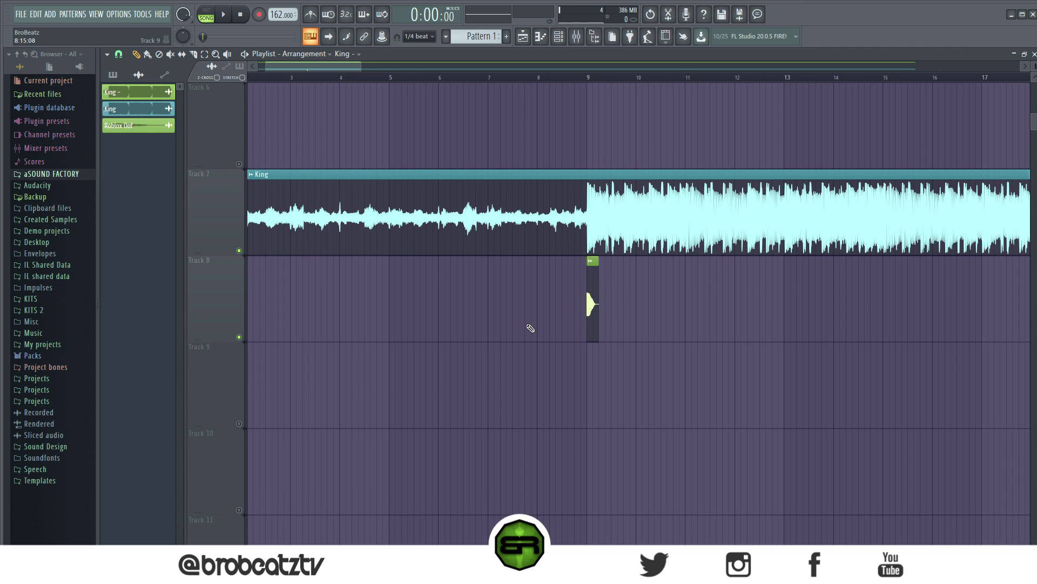
- Zoom in around bar 9 to inspect where King's drop meets the Roblox Oof clip
scroll(593, 84, up, 3)
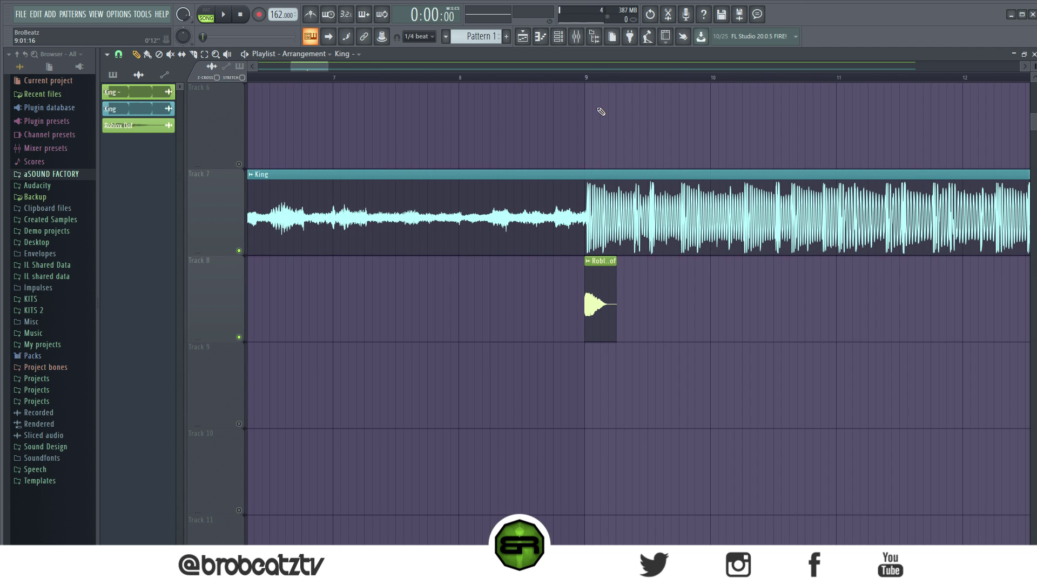
scroll(593, 83, up, 2)
scroll(591, 83, up, 6)
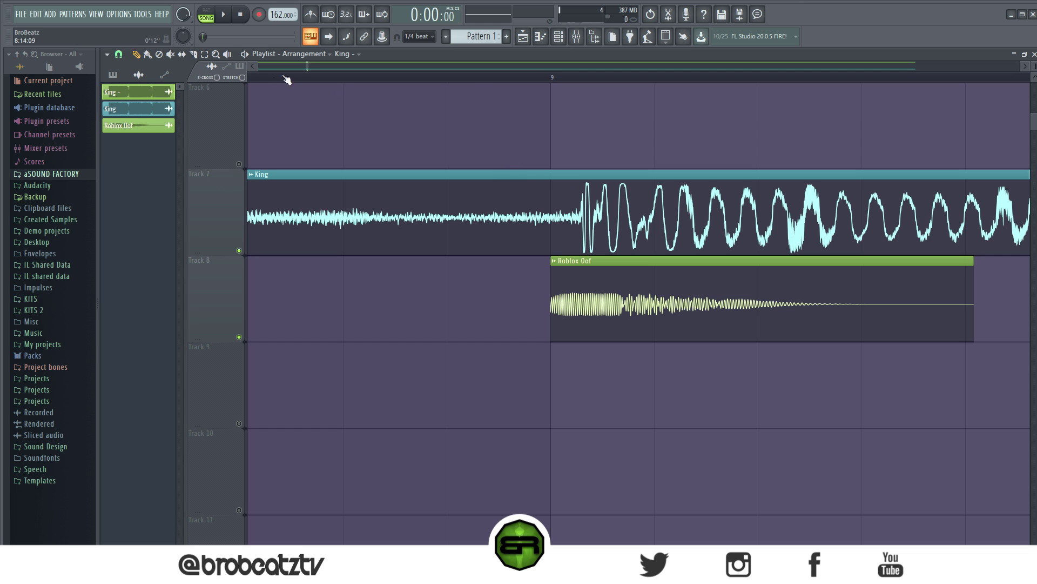
- Set playlist snap to none and trim the leading silence off the King clip
drag(305, 67, 200, 72)
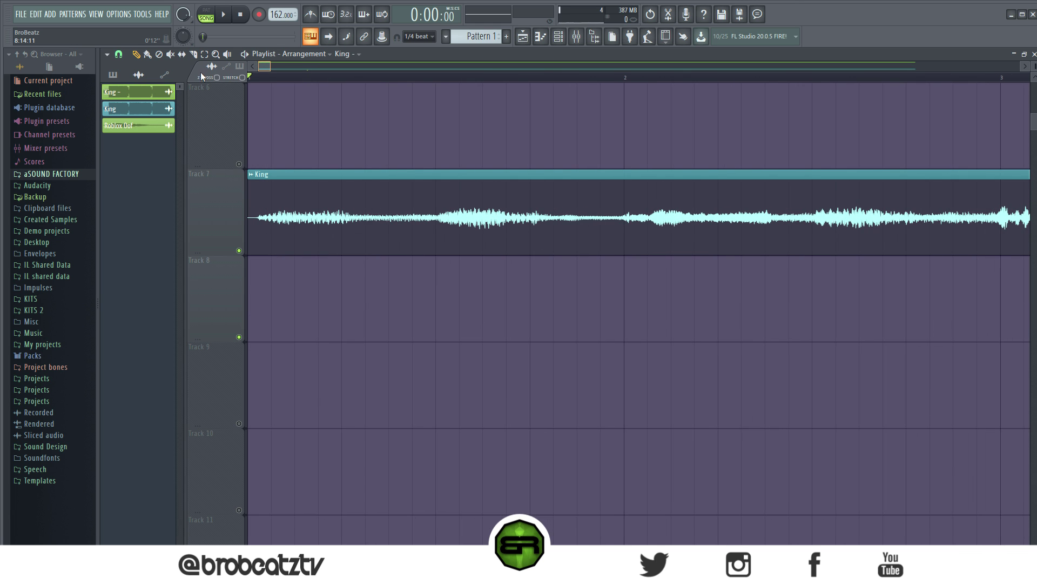
scroll(262, 81, up, 2)
drag(262, 66, 255, 66)
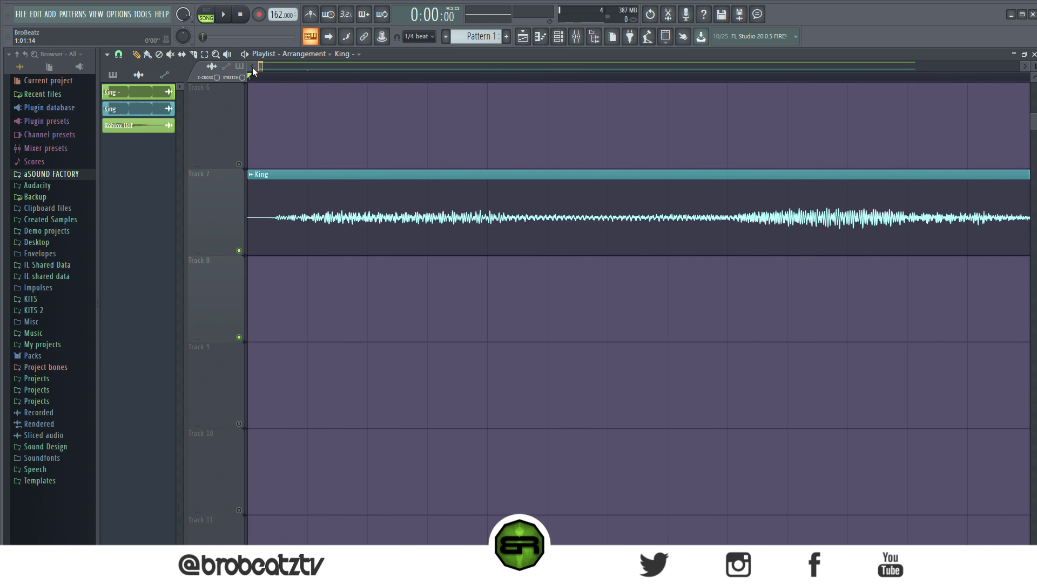
click(125, 56)
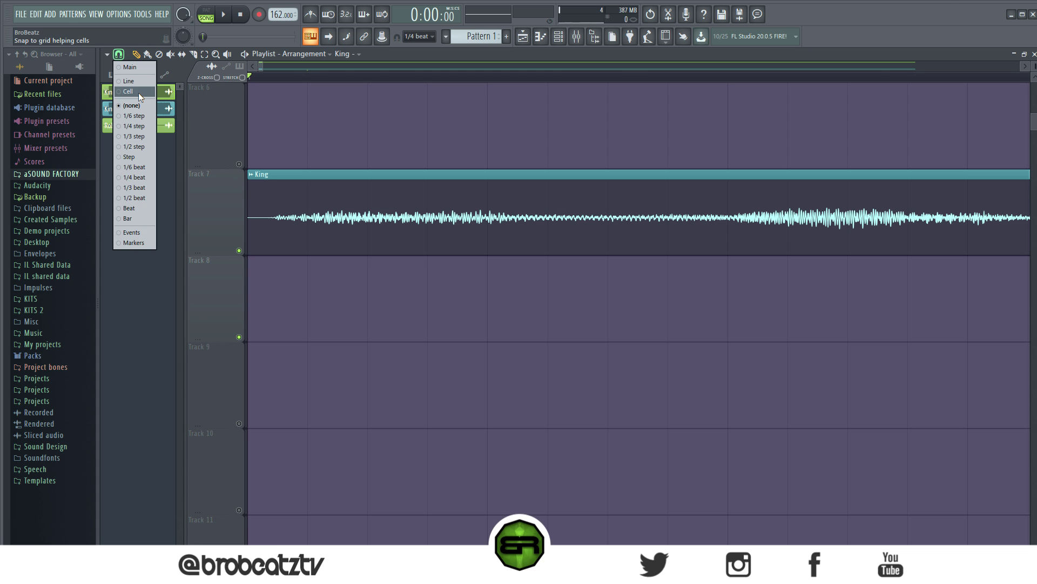
click(138, 107)
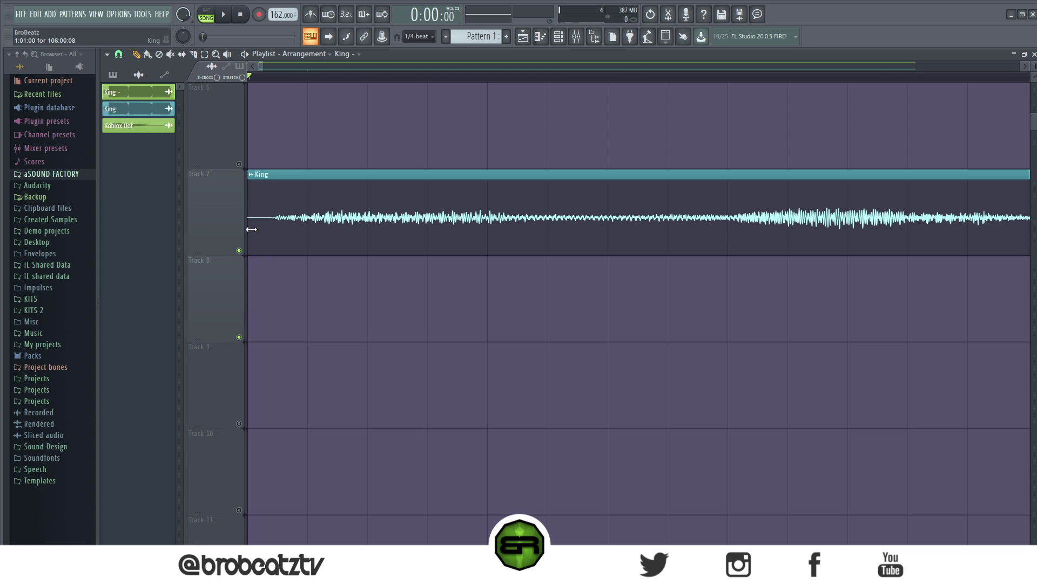
drag(251, 229, 271, 225)
- Play the song from just before bar 8 to check King's drop lines up at bar 9
scroll(265, 66, down, 1)
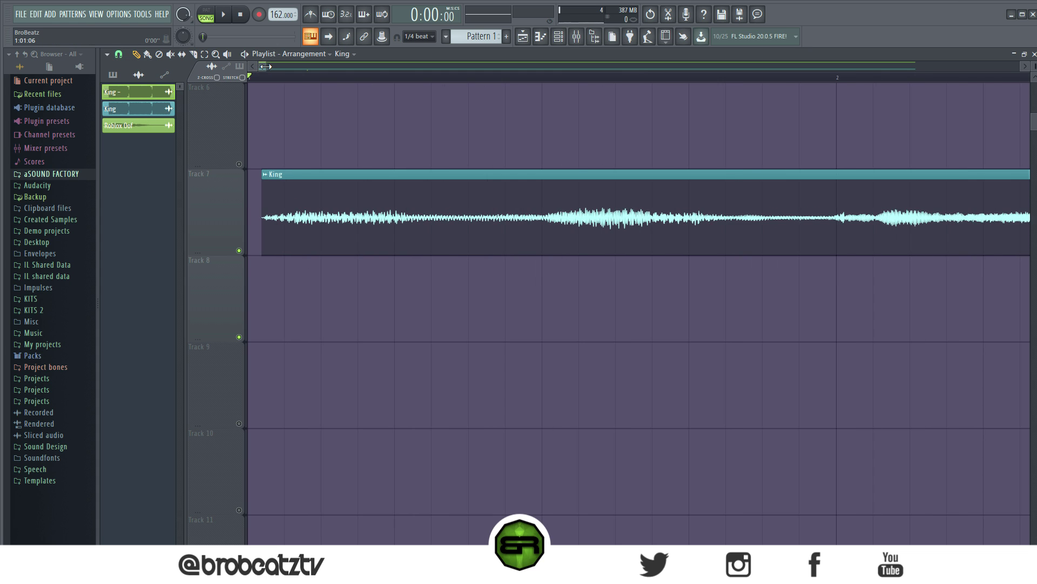
drag(261, 66, 306, 66)
scroll(672, 78, up, 2)
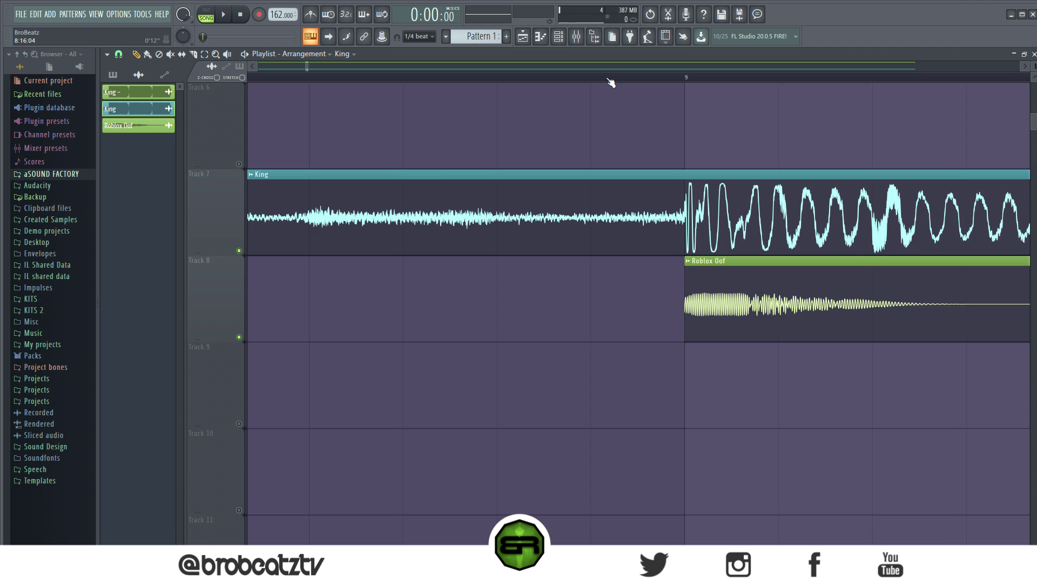
scroll(609, 81, down, 2)
scroll(608, 80, down, 1)
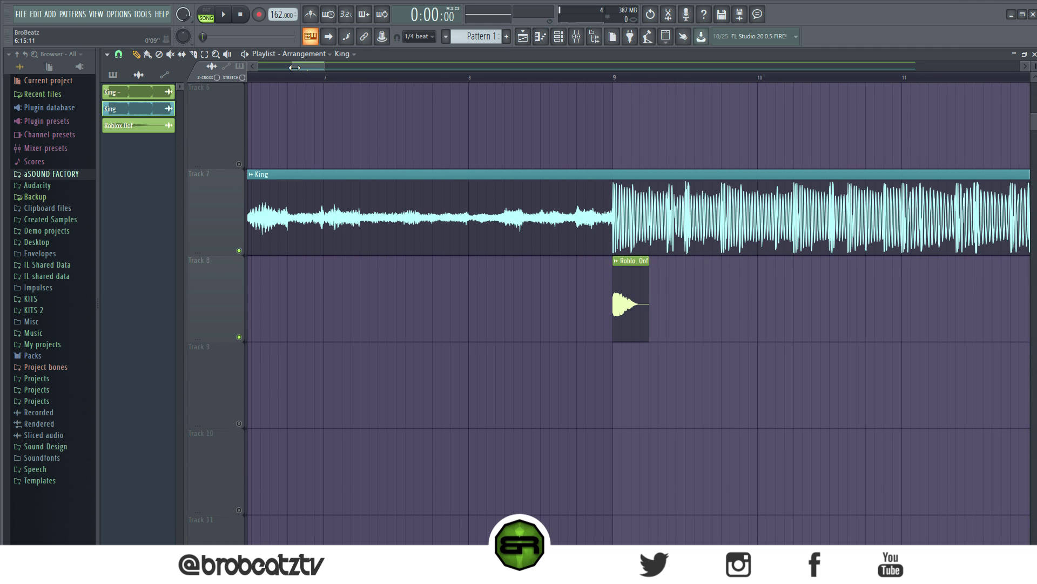
scroll(297, 67, down, 1)
click(738, 78)
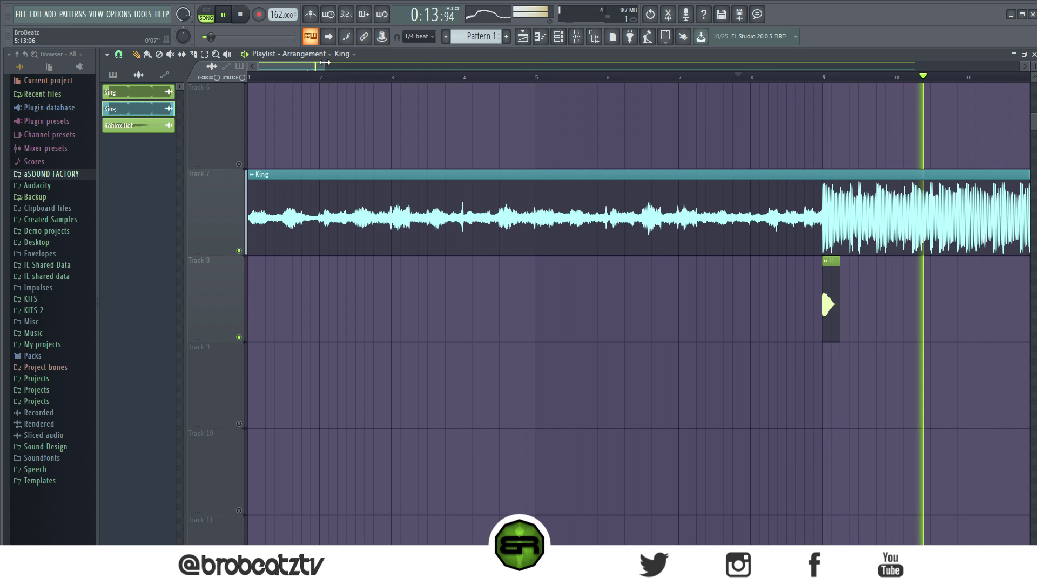
drag(321, 69, 353, 69)
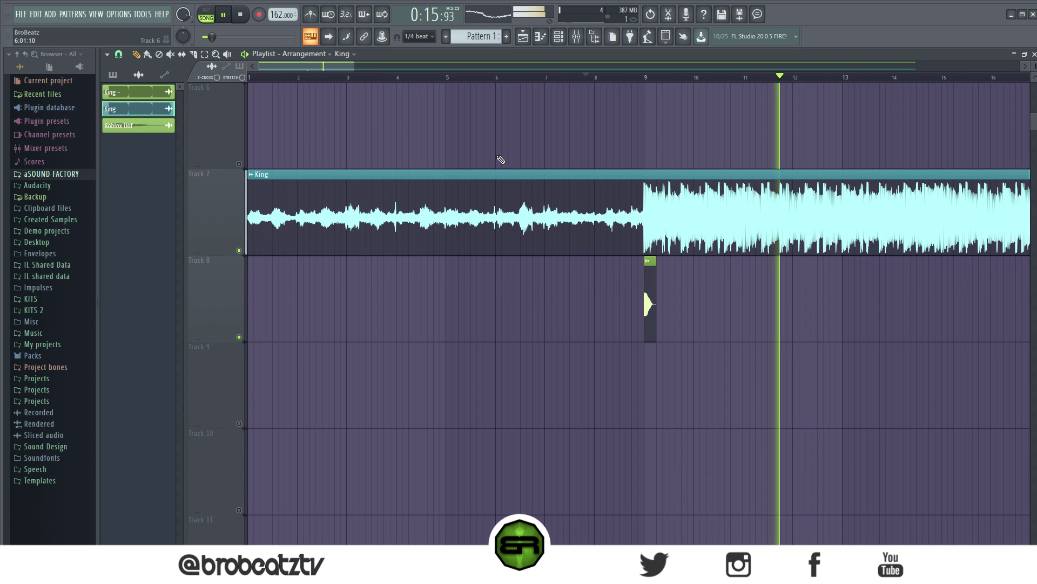
key(space)
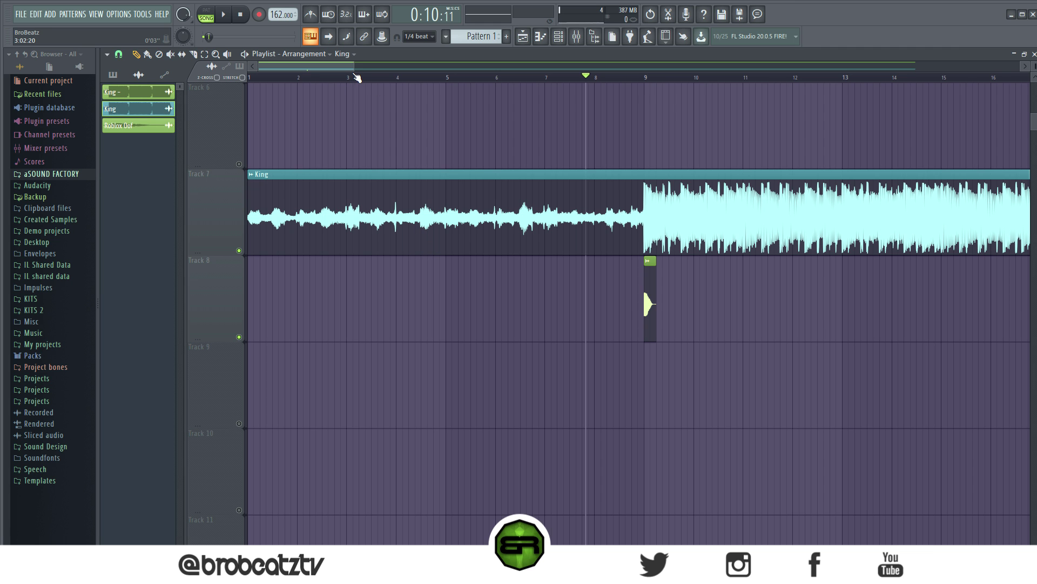
drag(351, 66, 393, 66)
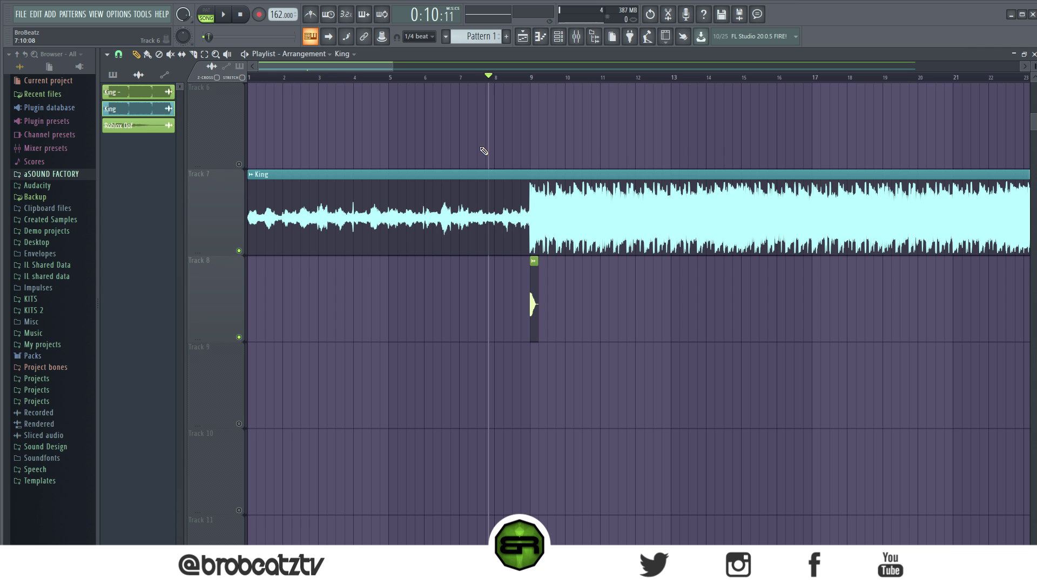
- Open the WAV render settings for untitled.wav with Ctrl+R and turn Trim PDC silence off
key(ctrl+r)
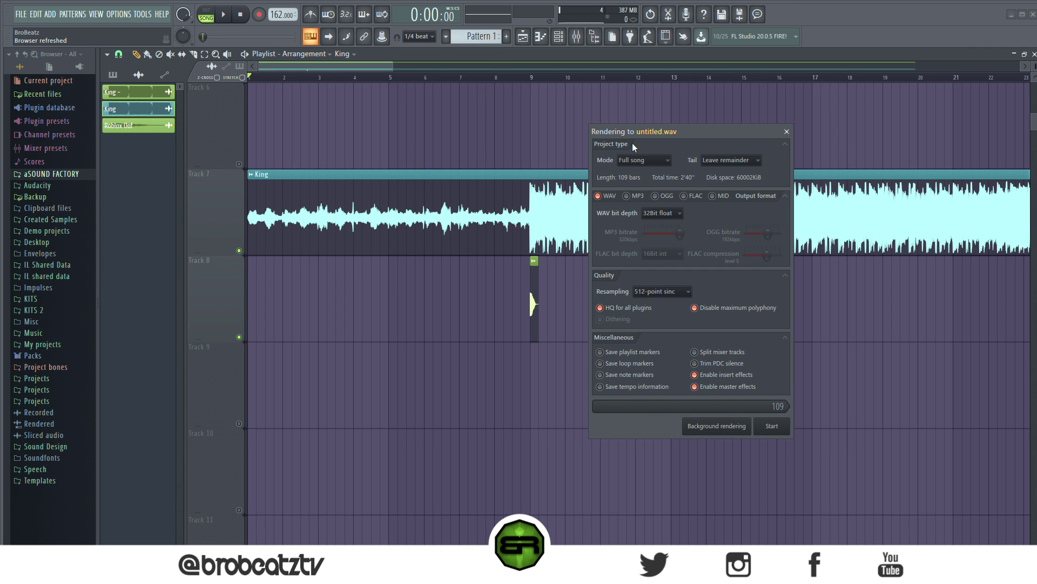
drag(629, 131, 507, 118)
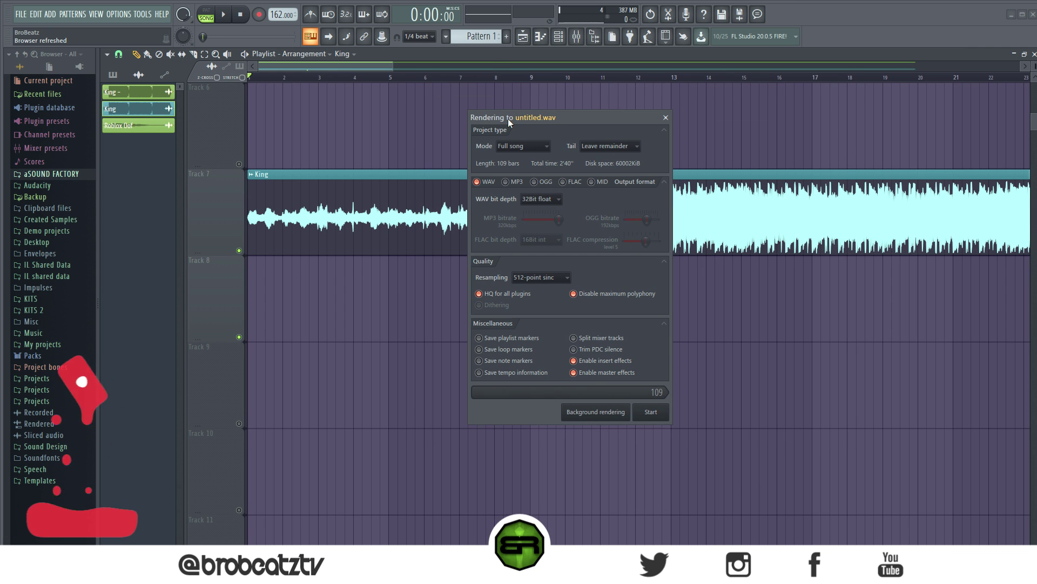
click(590, 352)
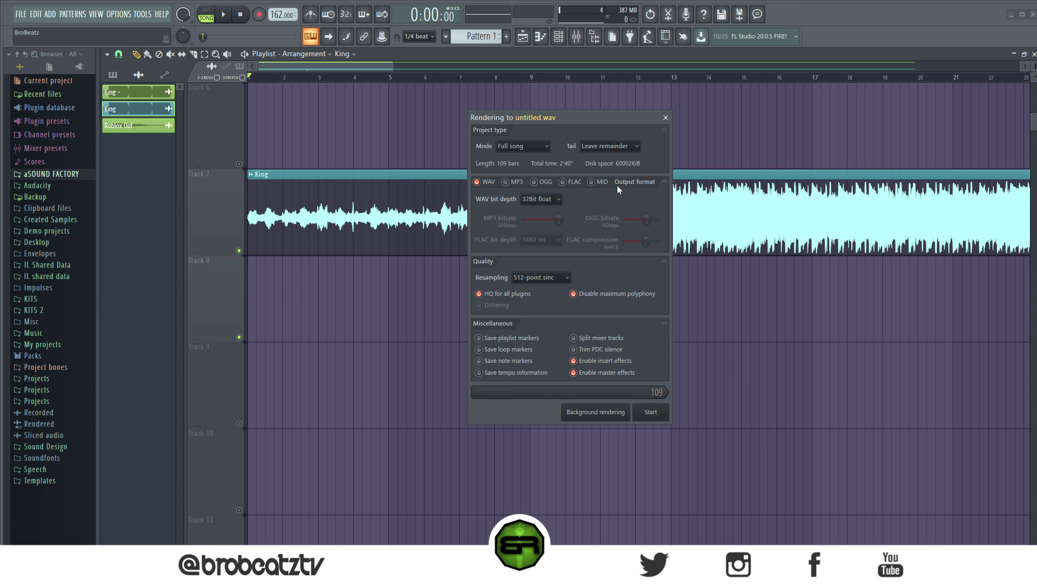
- Close the render settings and place the rendered King clip on Track 1
click(665, 117)
drag(442, 187, 586, 343)
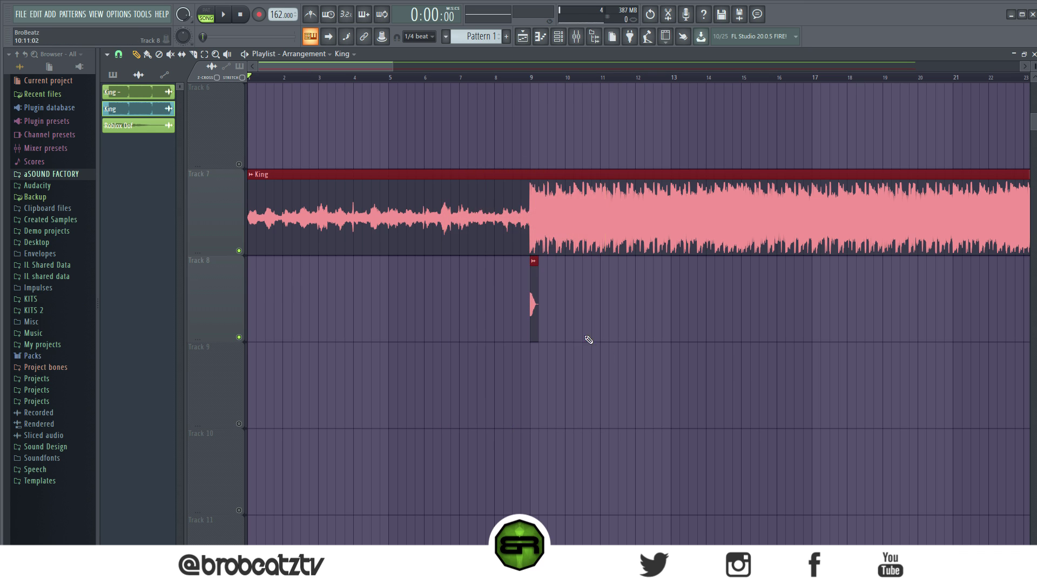
scroll(586, 343, up, 3)
drag(371, 433, 261, 238)
- Unmute tracks 1–3 and move the original King clip back to the song start
click(239, 165)
drag(350, 230, 346, 230)
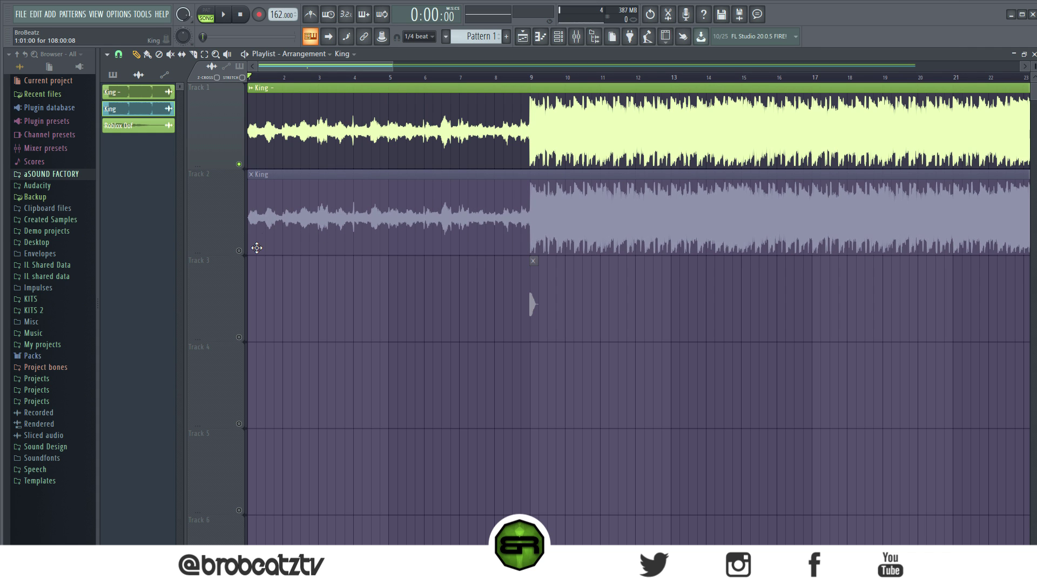
click(240, 250)
click(239, 337)
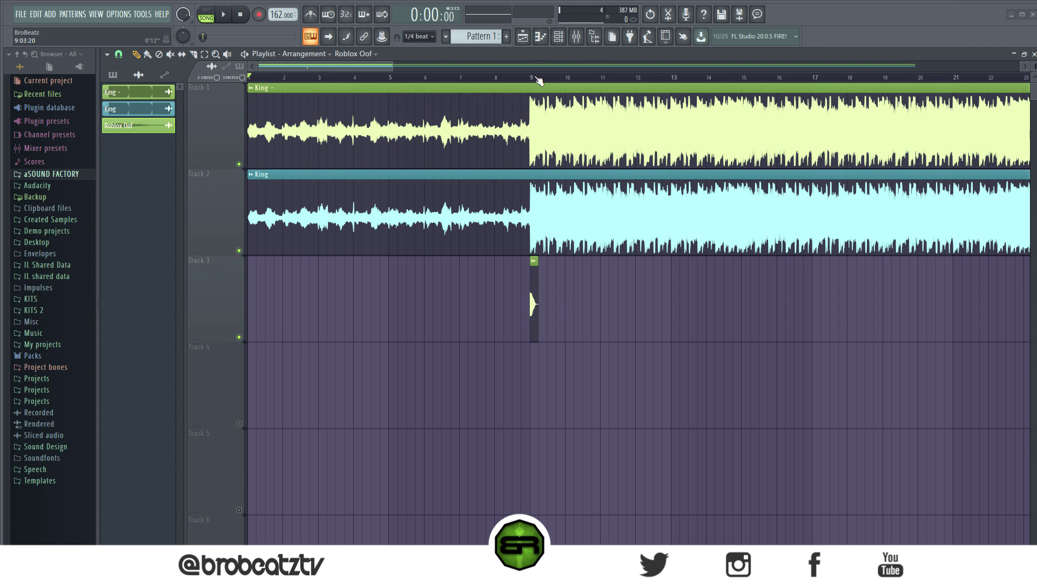
scroll(531, 82, up, 2)
scroll(531, 82, up, 4)
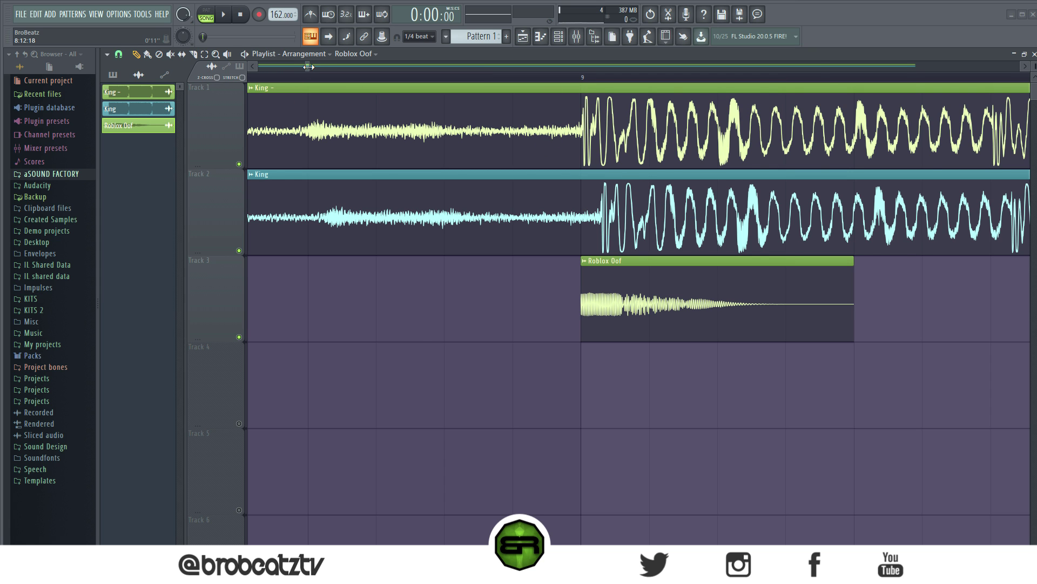
drag(308, 66, 190, 67)
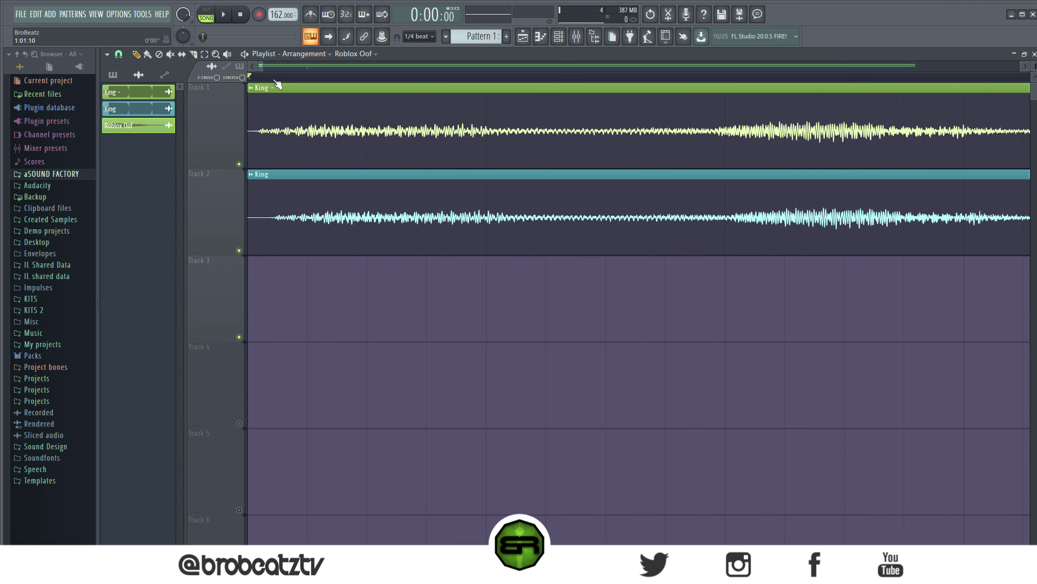
drag(265, 67, 337, 72)
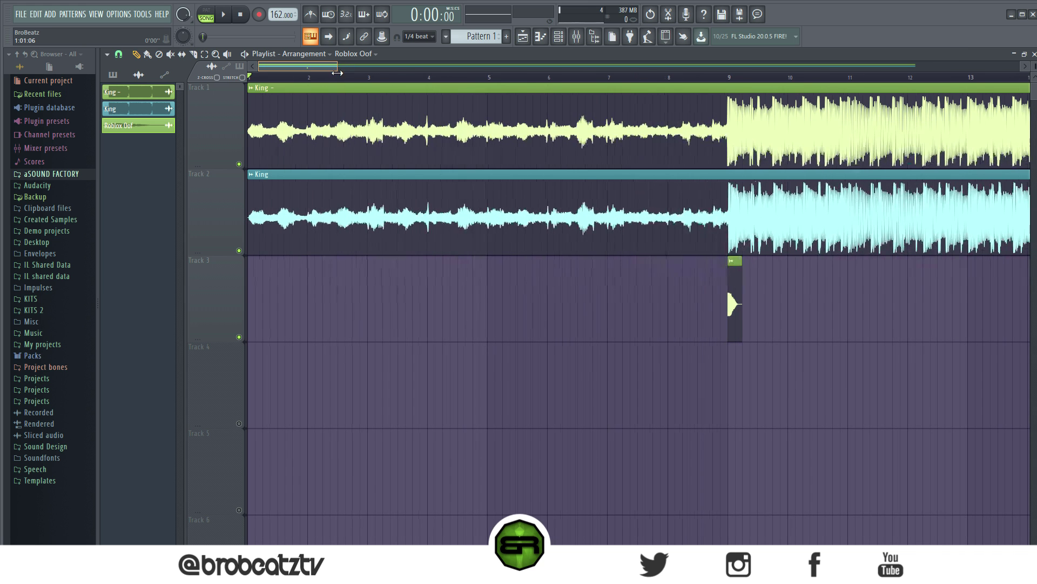
click(332, 225)
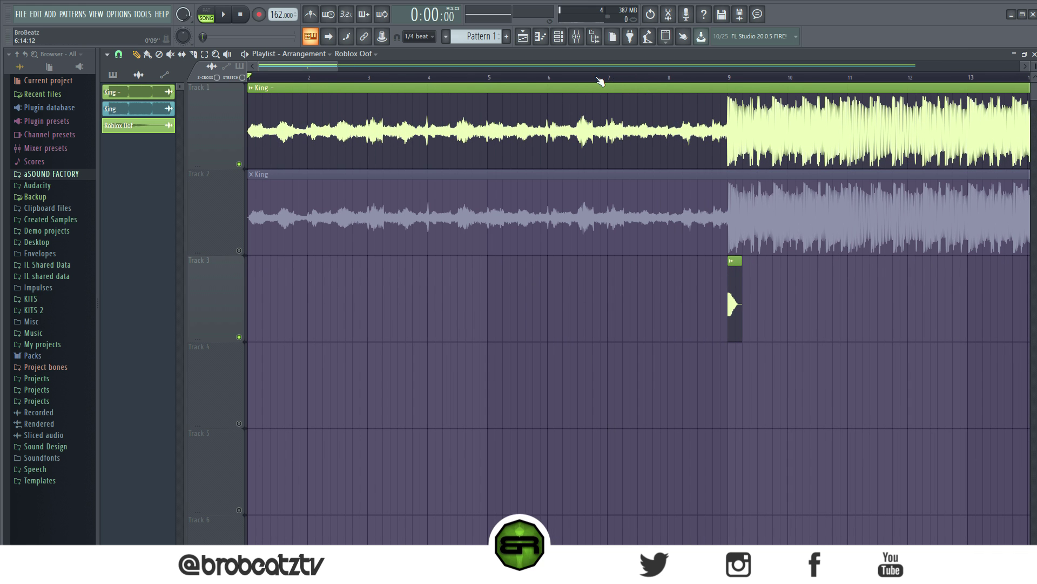
- Play from bar 6 with the original King muted, then stop playback
click(551, 77)
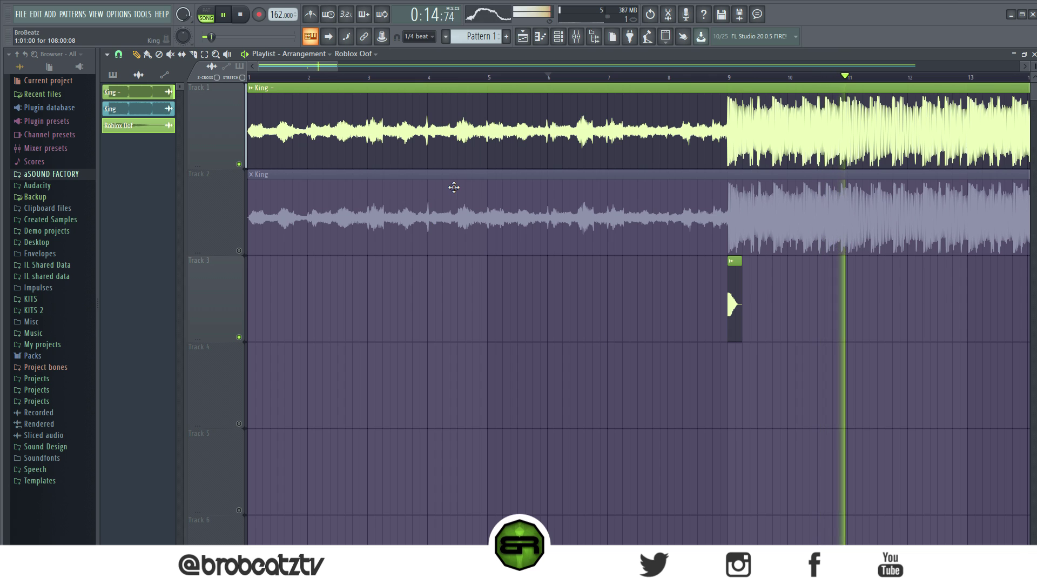
key(space)
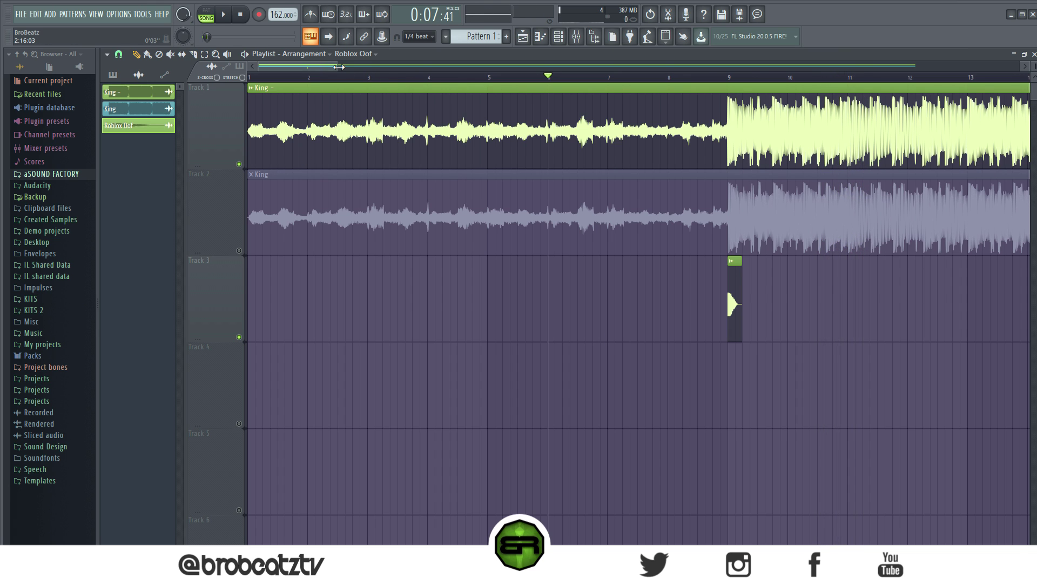